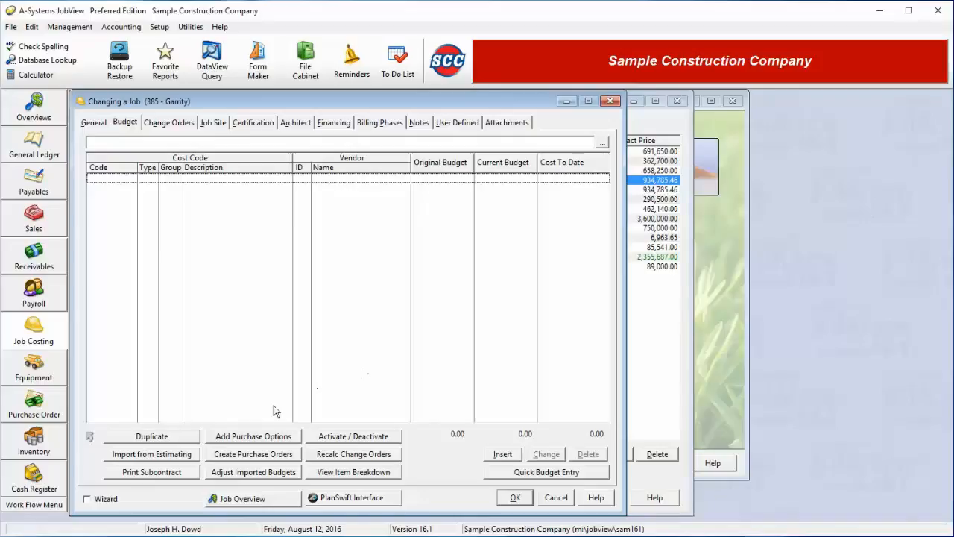
- Open the budget import from estimating and add a new import source named Estimate Spreadsheet
click(191, 461)
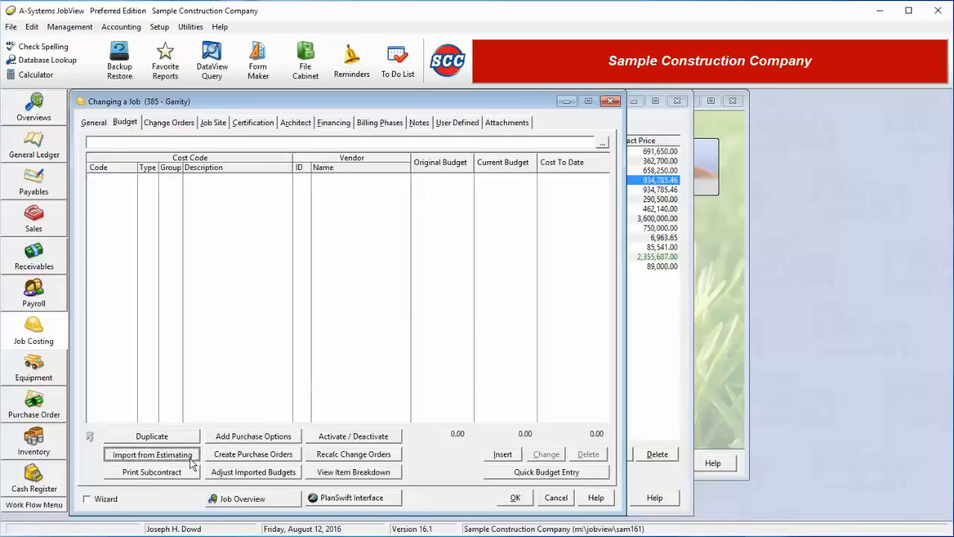
click(190, 461)
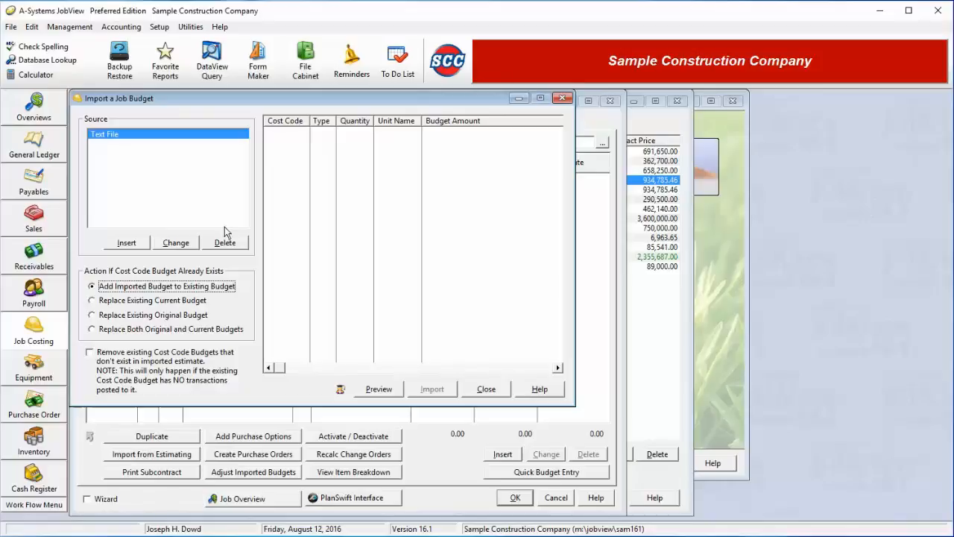
click(127, 244)
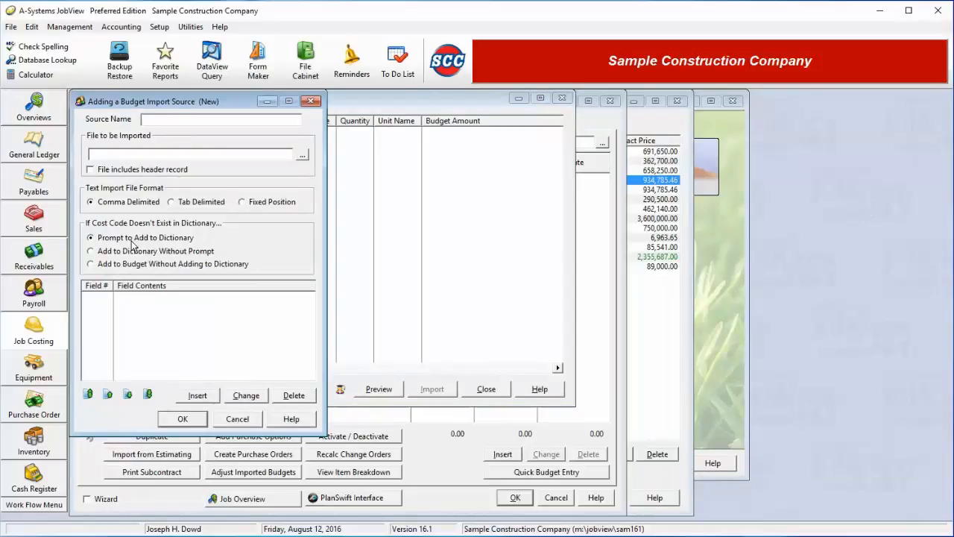
text(Estimate Spreadsheet)
key(Tab)
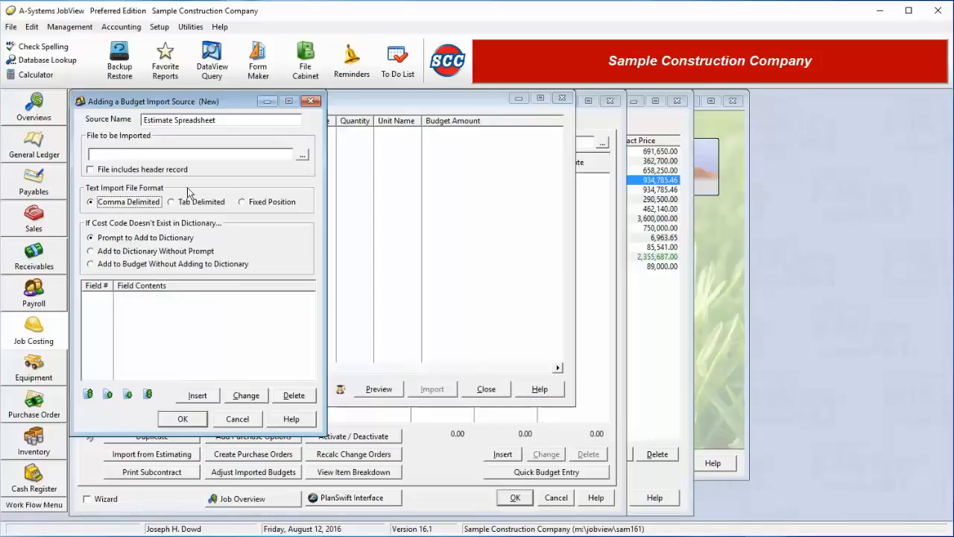
- Set the file to be imported to c:\temp\jobestimate.csv
click(192, 153)
text(c:	em)
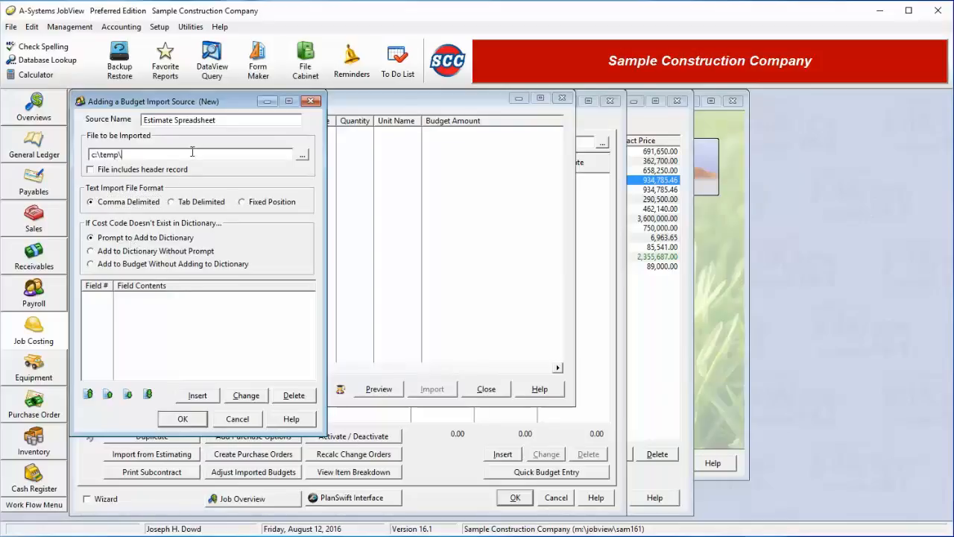
text(p\jobestimate.csv)
- Check the first line of JobEstimate.csv in Notepad and mark the import file as including a header record
click(148, 172)
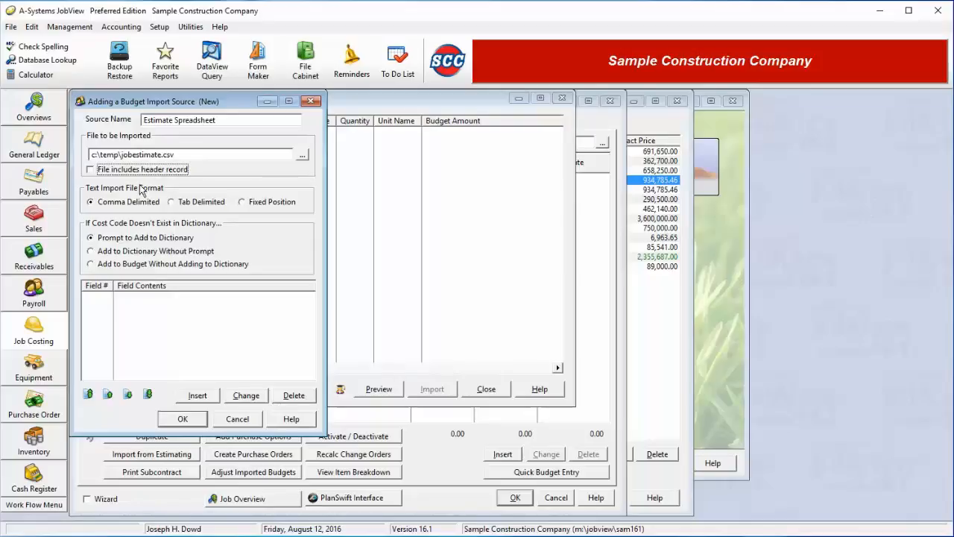
key(alt+Tab)
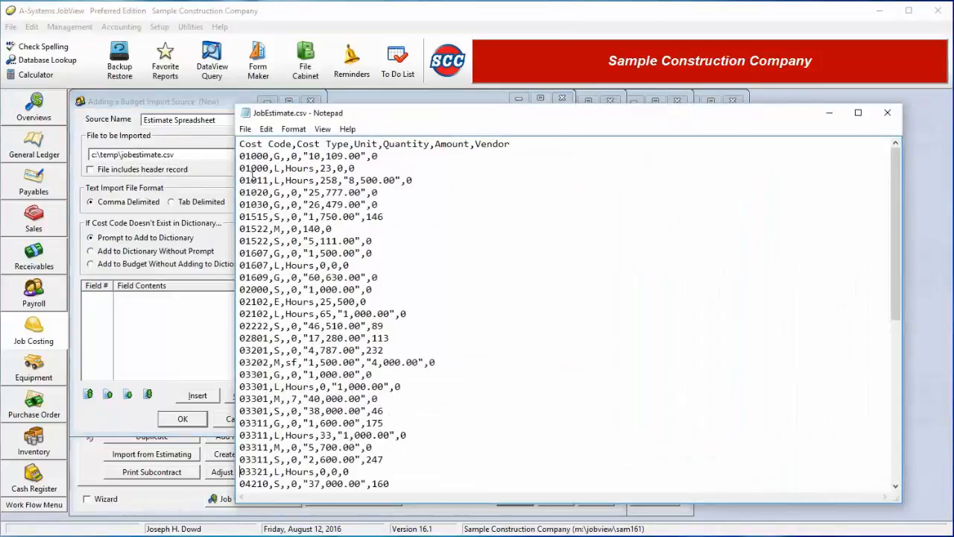
drag(240, 144, 238, 154)
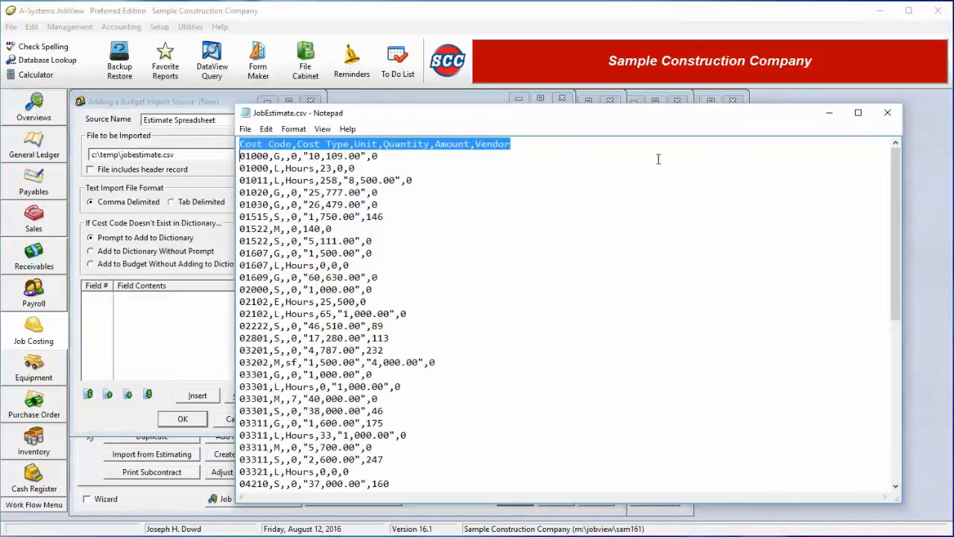
click(163, 173)
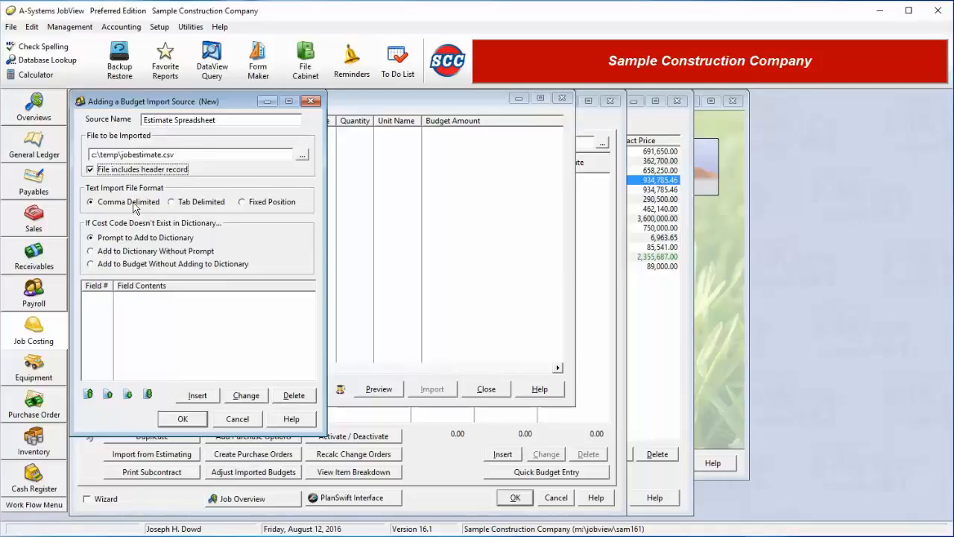
click(210, 208)
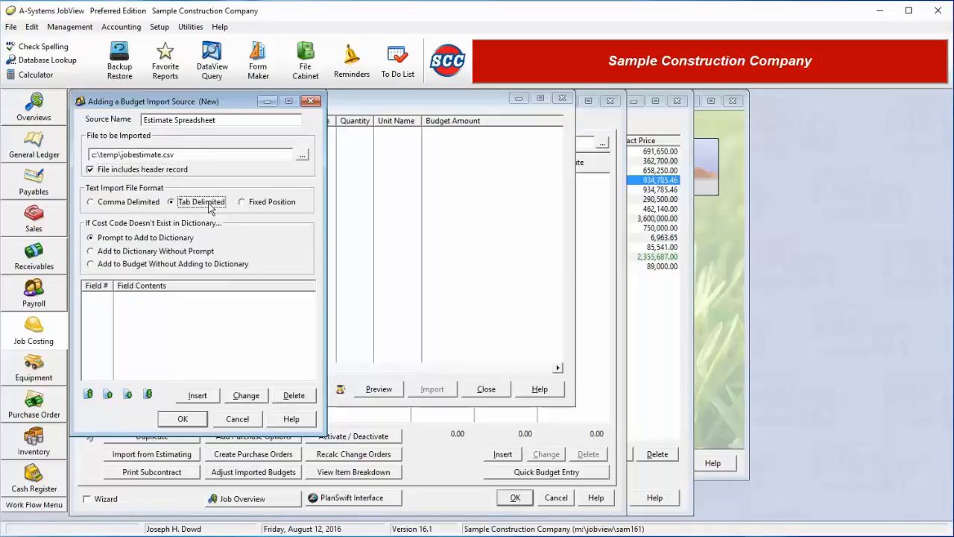
click(270, 206)
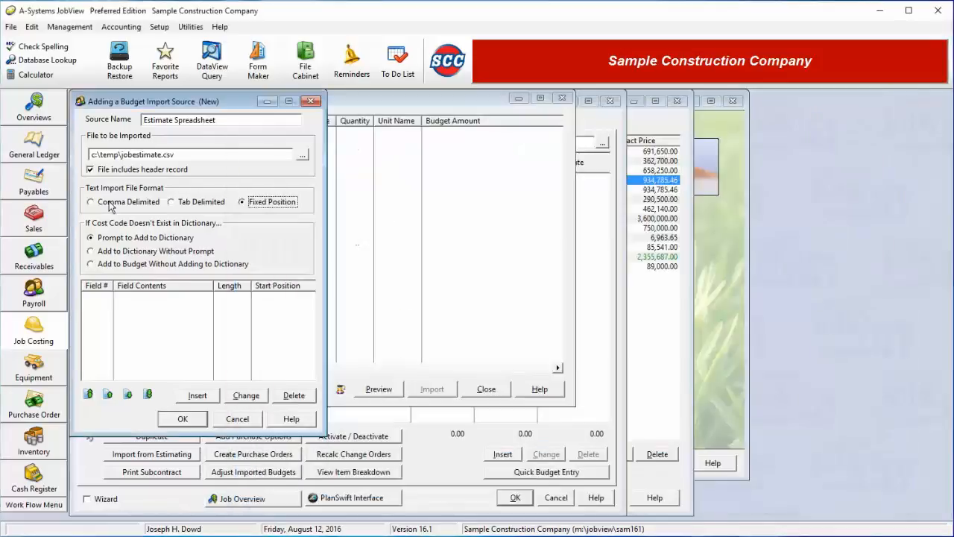
click(111, 203)
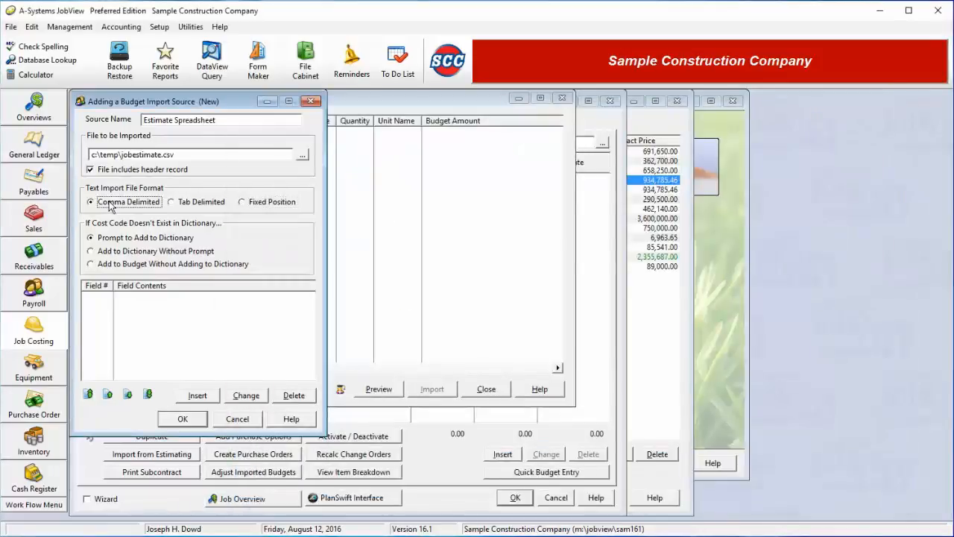
- Add Cost Code as the first import field and Type as the second
click(140, 316)
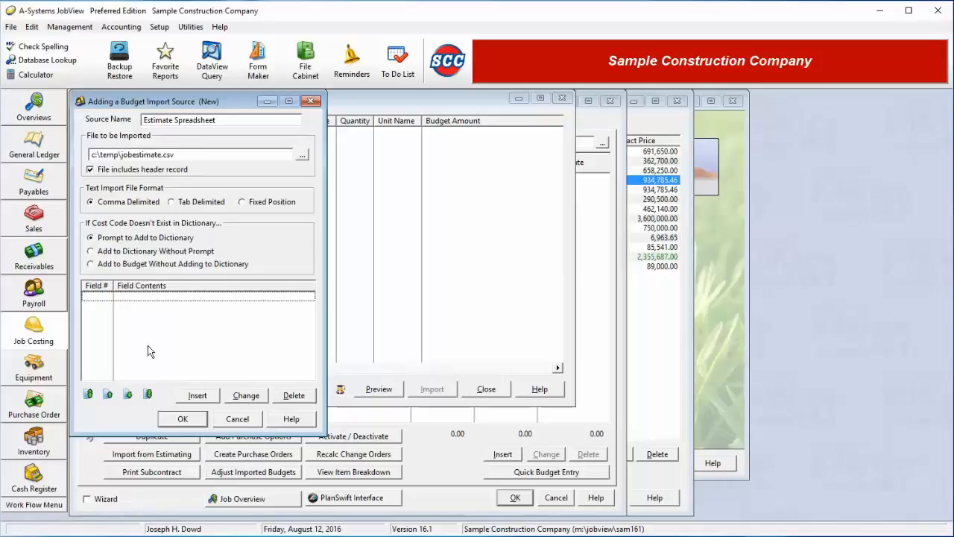
click(193, 396)
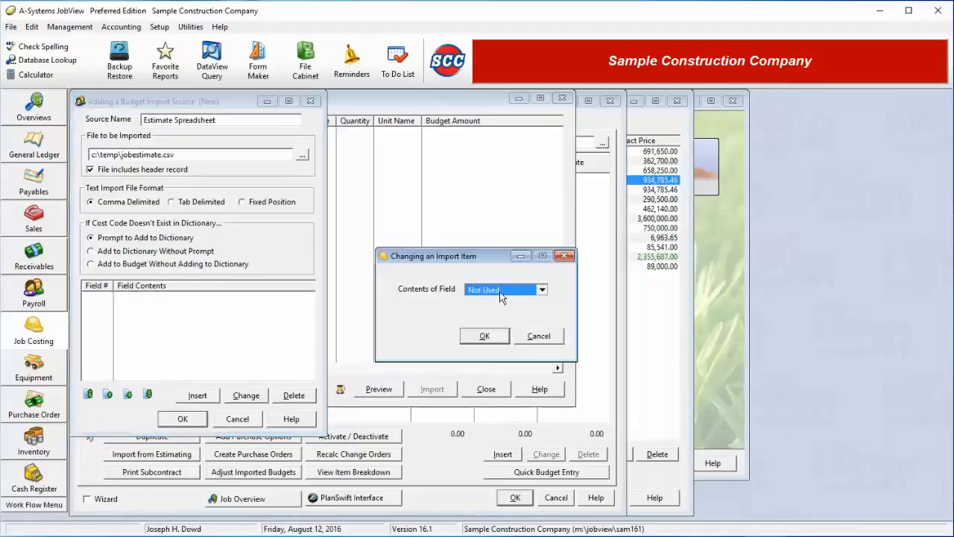
click(502, 292)
click(498, 303)
click(485, 337)
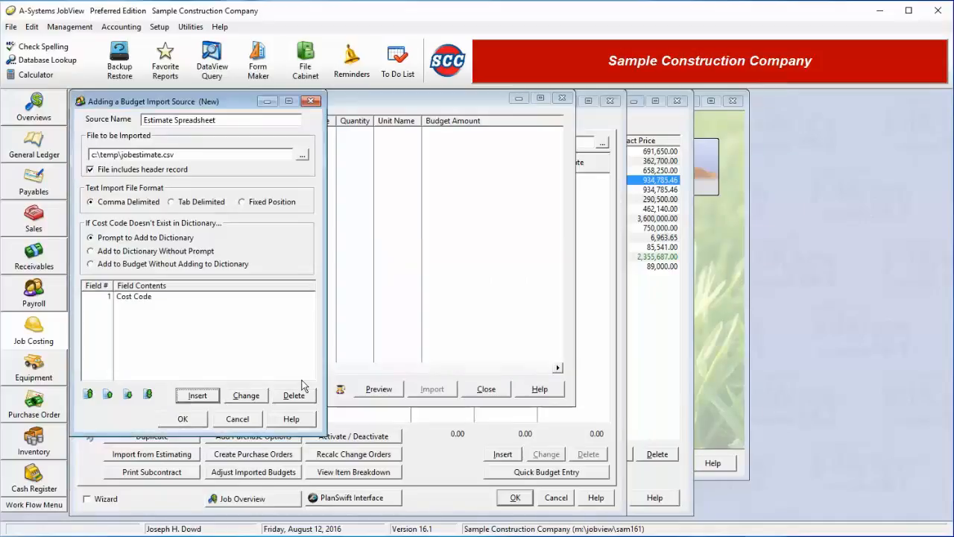
click(196, 395)
click(487, 291)
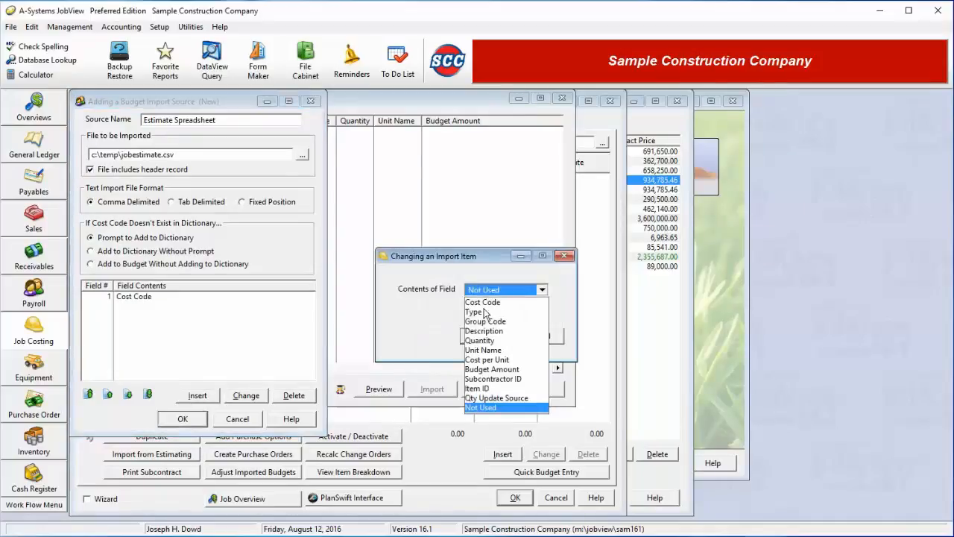
click(488, 316)
click(485, 335)
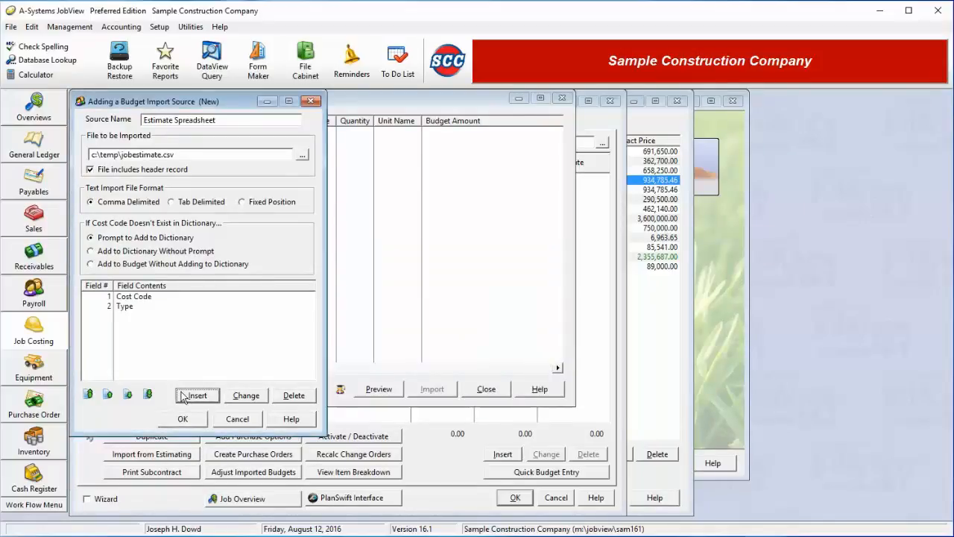
- Add Unit Name as the third import field and Quantity as the fourth
click(148, 308)
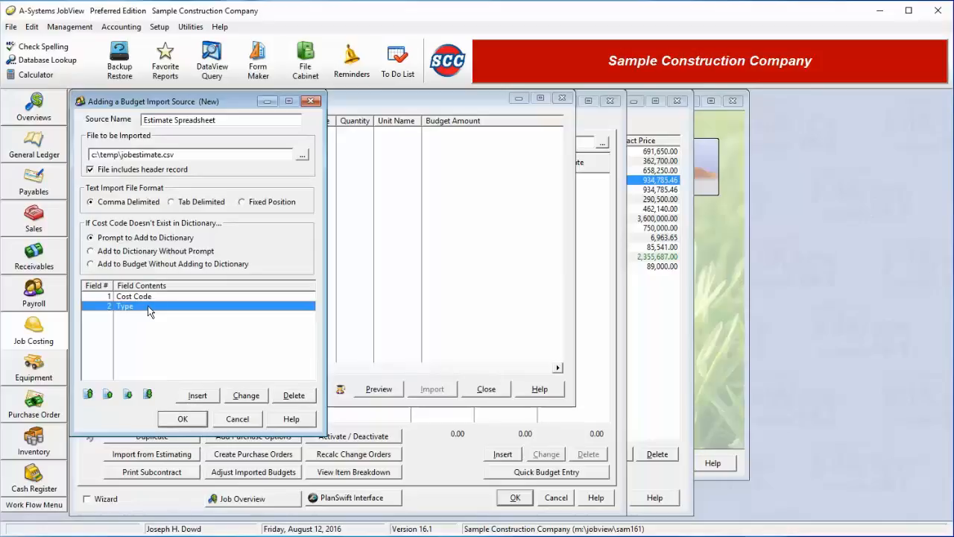
click(197, 396)
click(496, 290)
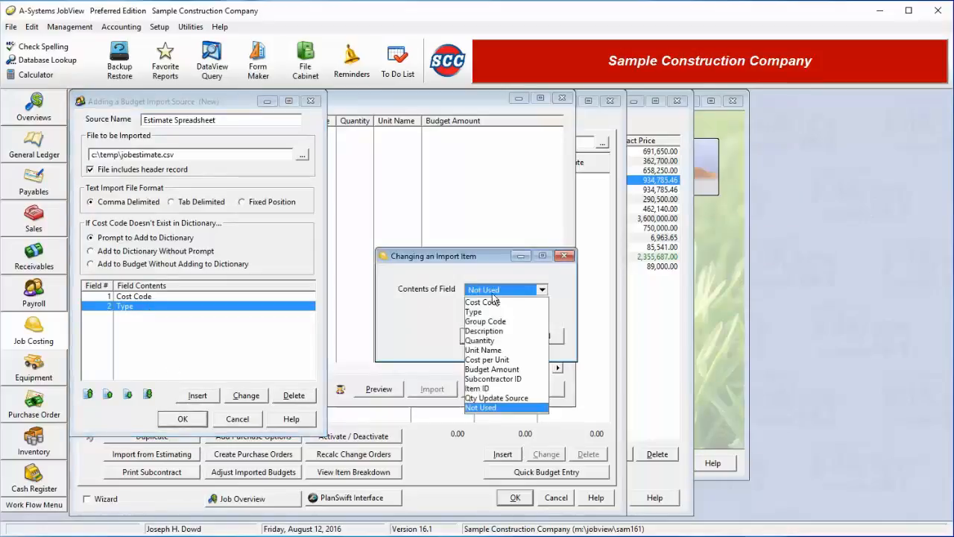
click(489, 349)
click(485, 336)
click(197, 395)
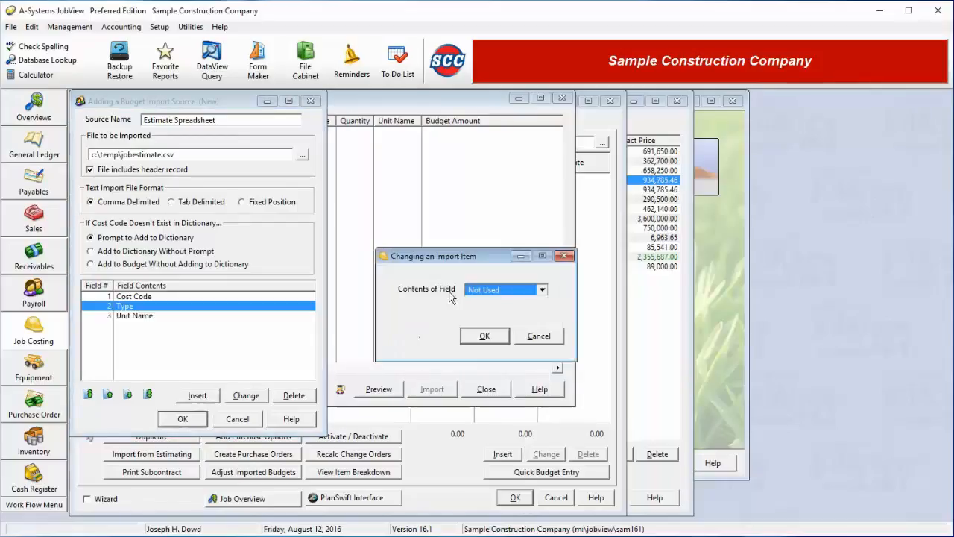
click(486, 290)
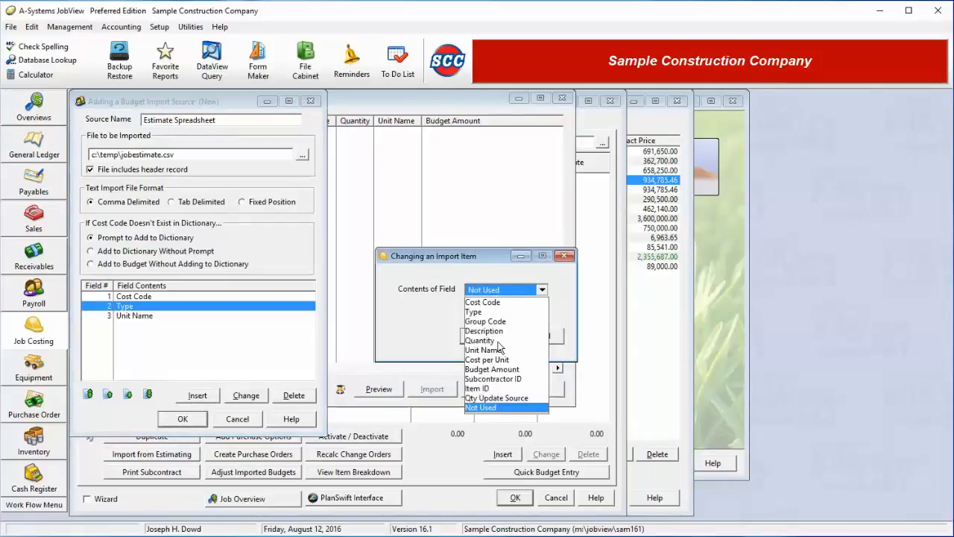
click(500, 346)
click(498, 344)
- Add Budget Amount as the fifth import field and Subcontractor ID as the sixth
click(195, 396)
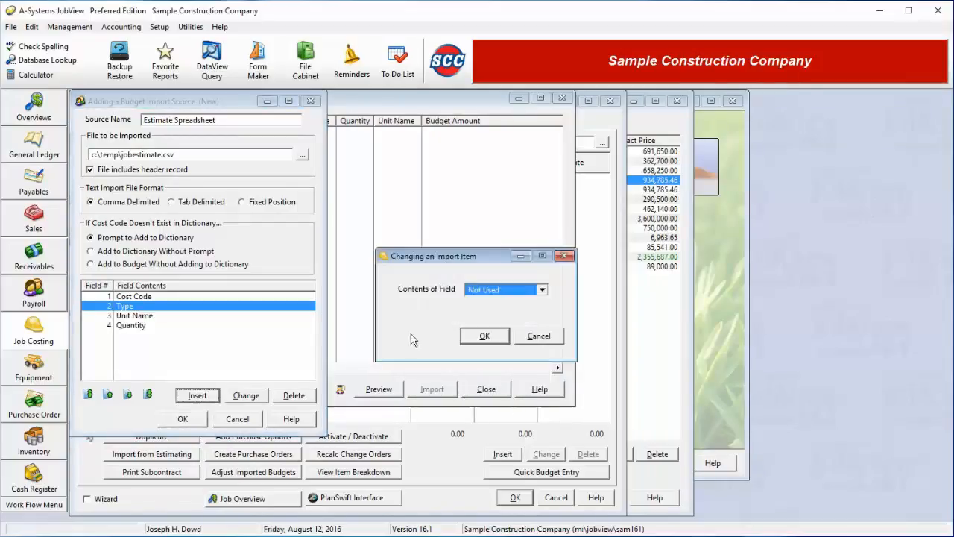
click(486, 291)
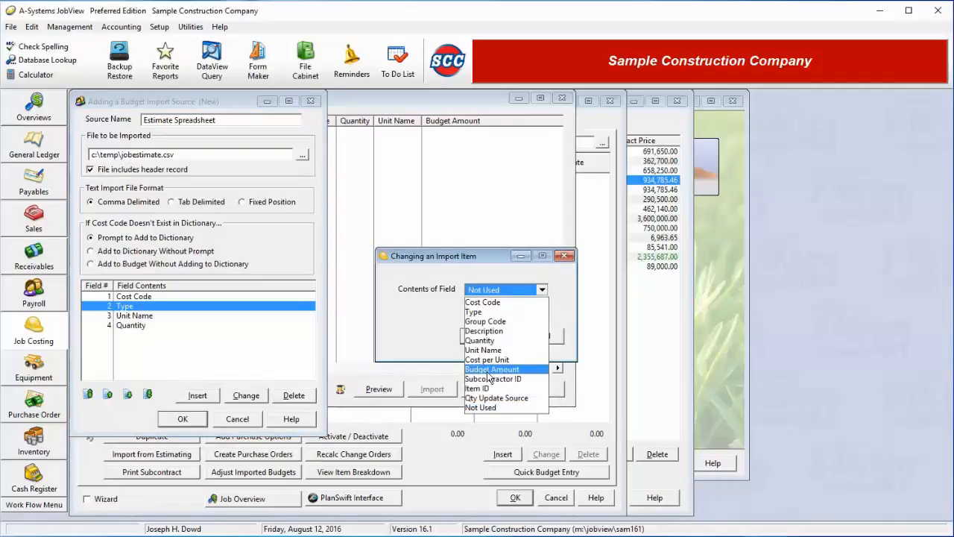
click(489, 372)
click(485, 337)
click(197, 395)
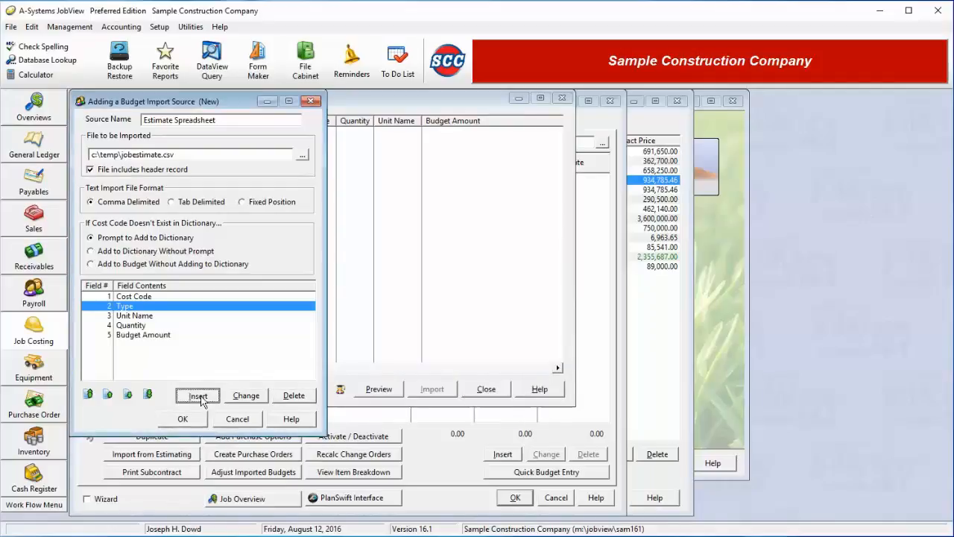
click(505, 291)
click(488, 377)
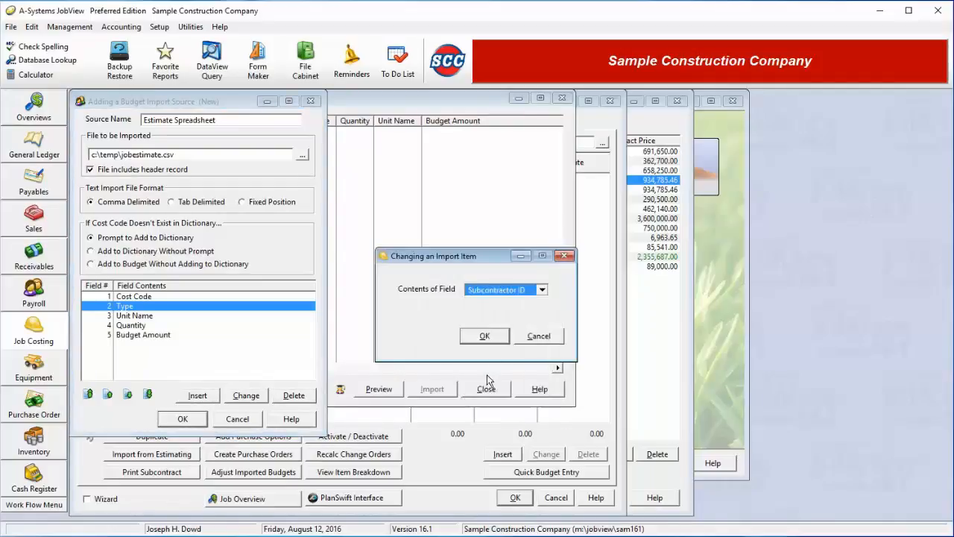
click(487, 337)
- Compare the order of the import fields with the header and data rows of JobEstimate.csv in Notepad
click(172, 346)
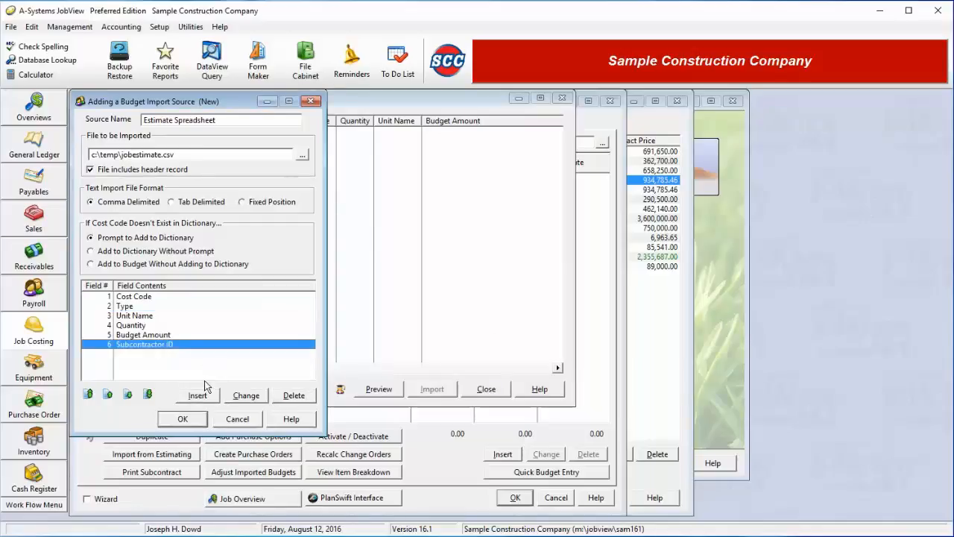
click(193, 327)
drag(194, 327, 196, 292)
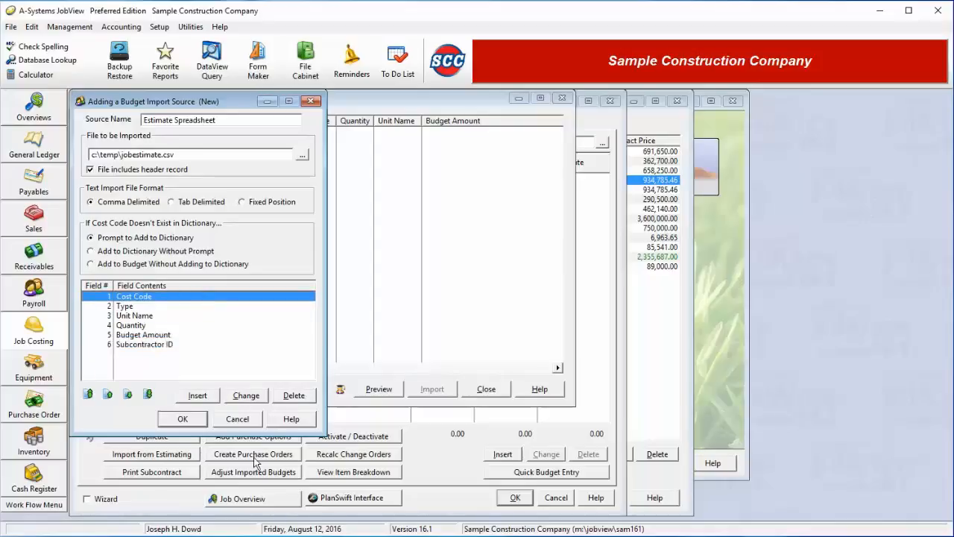
click(336, 536)
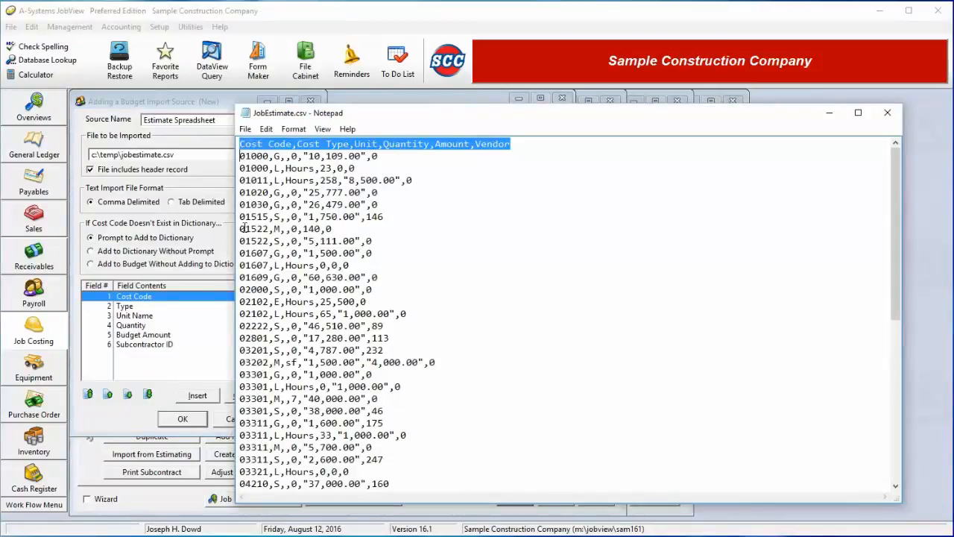
click(240, 156)
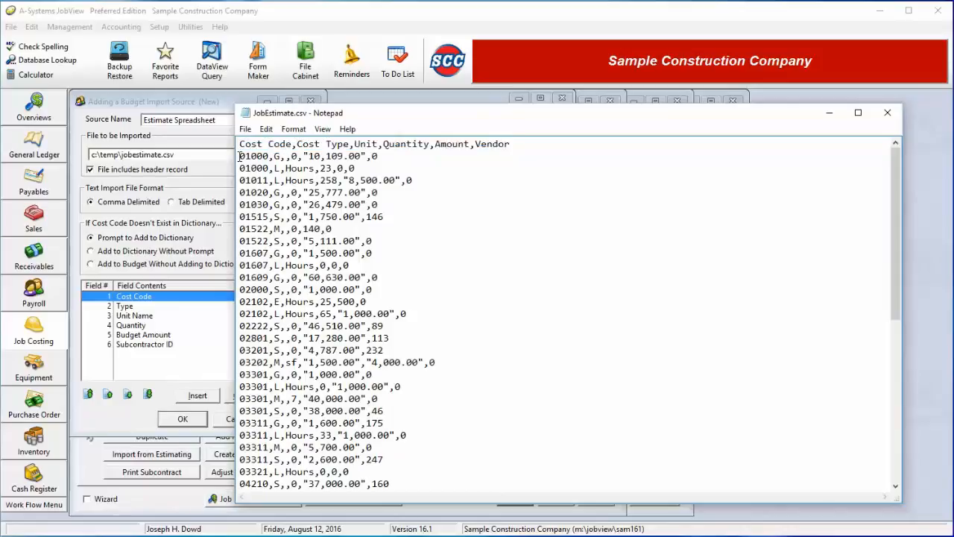
drag(240, 156, 231, 344)
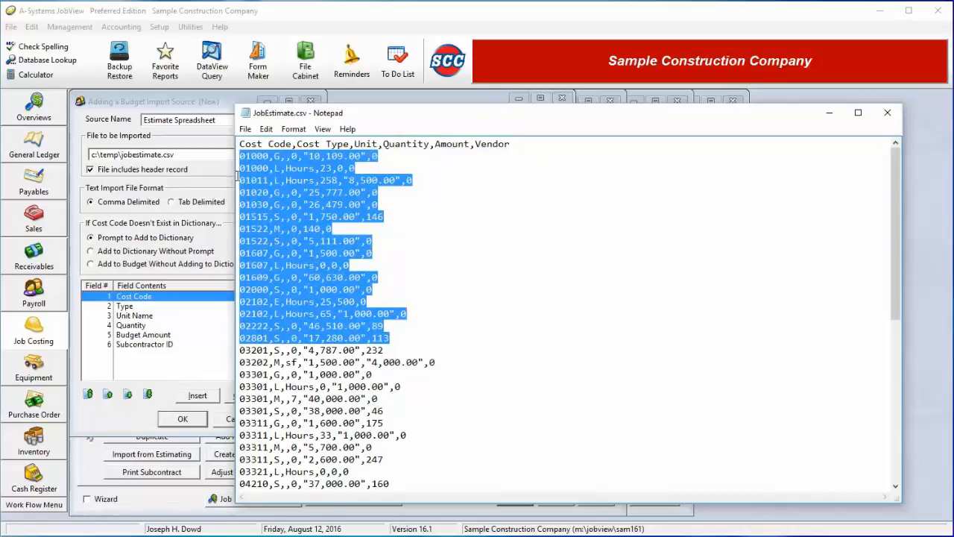
click(239, 177)
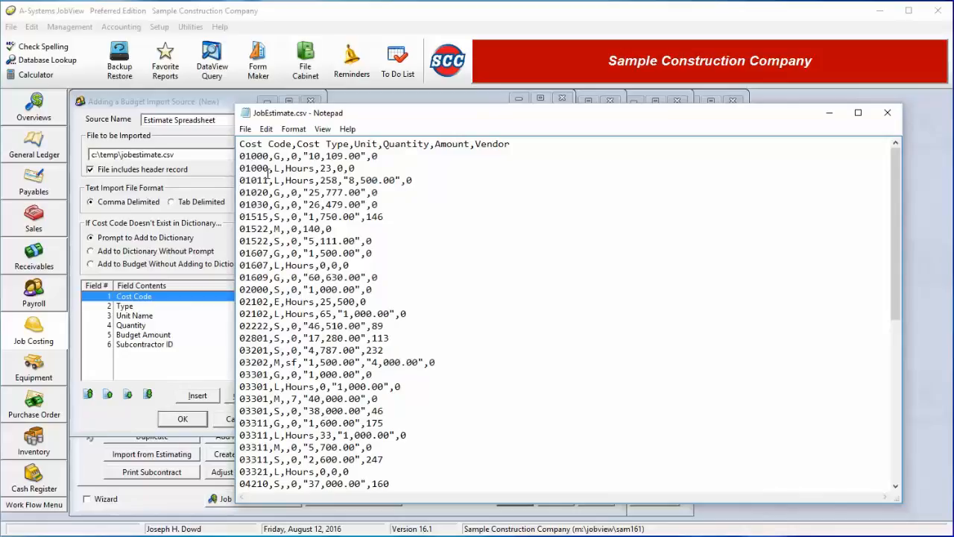
drag(268, 170, 333, 170)
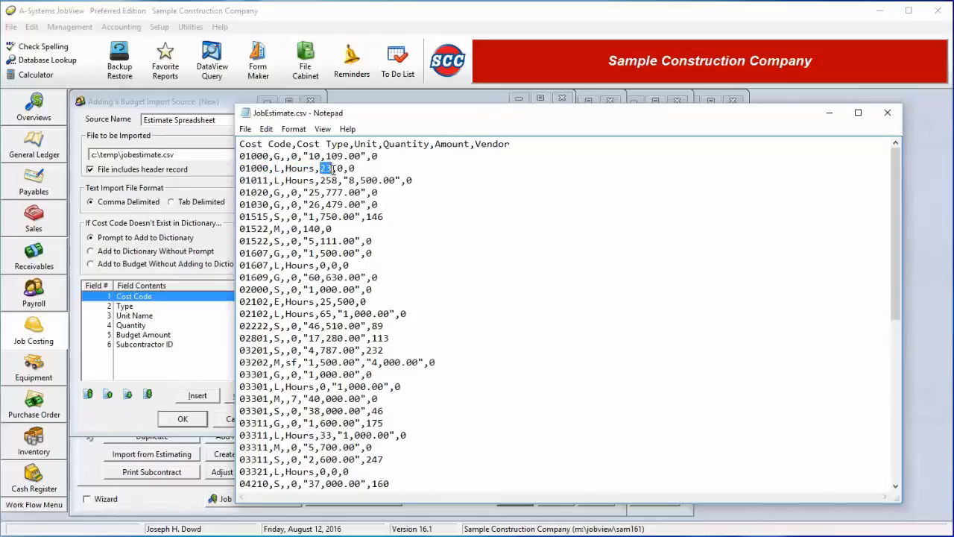
click(367, 240)
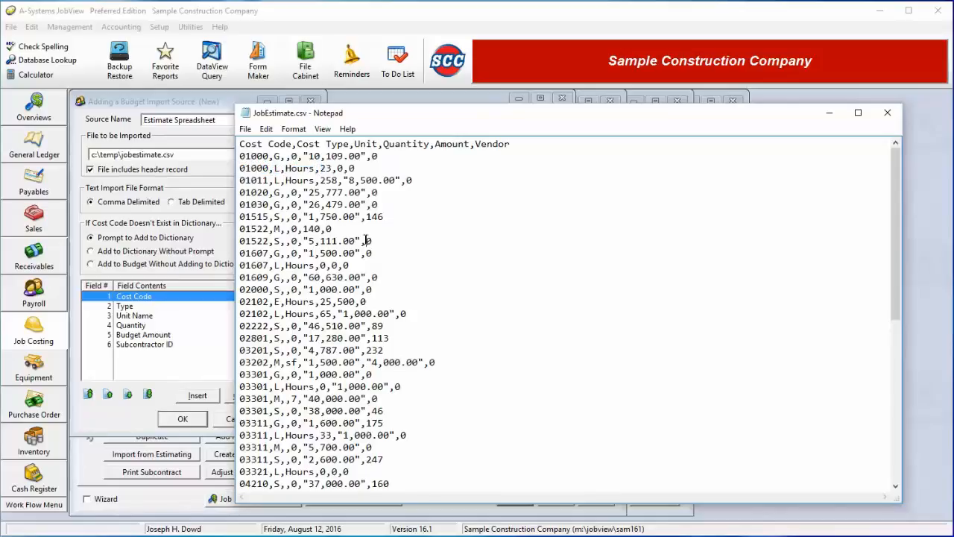
- Return to JobView and save the Estimate Spreadsheet import source
click(185, 431)
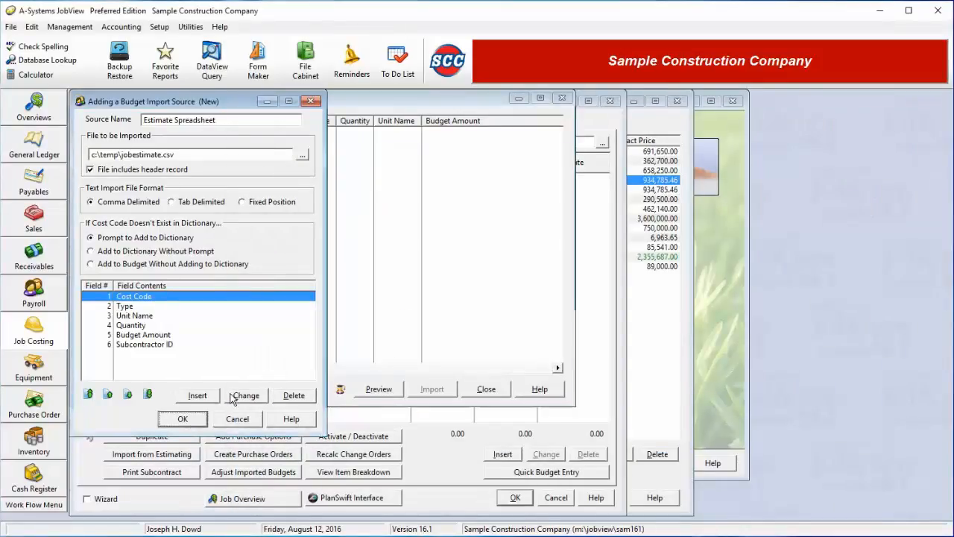
key(Return)
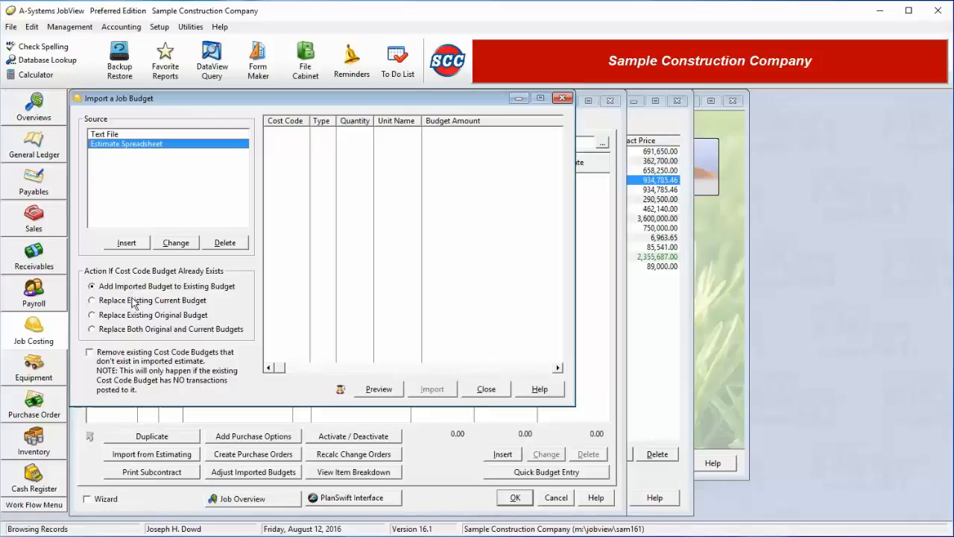
- Choose to replace the existing current budget for cost codes already budgeted and preview the Estimate Spreadsheet import
click(134, 301)
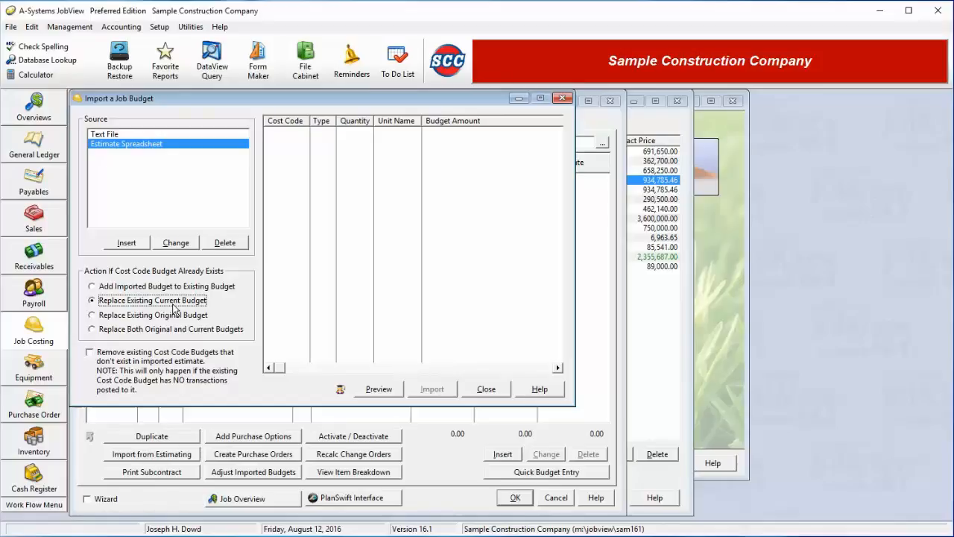
click(380, 390)
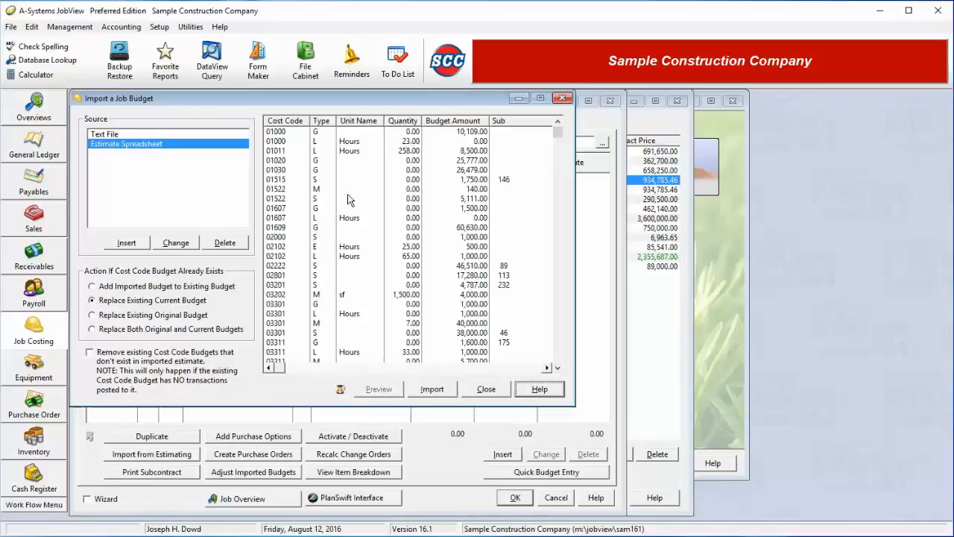
- Look through the previewed estimate lines, checking cost codes, types, unit names, quantities, budget amounts and subcontractors
click(299, 135)
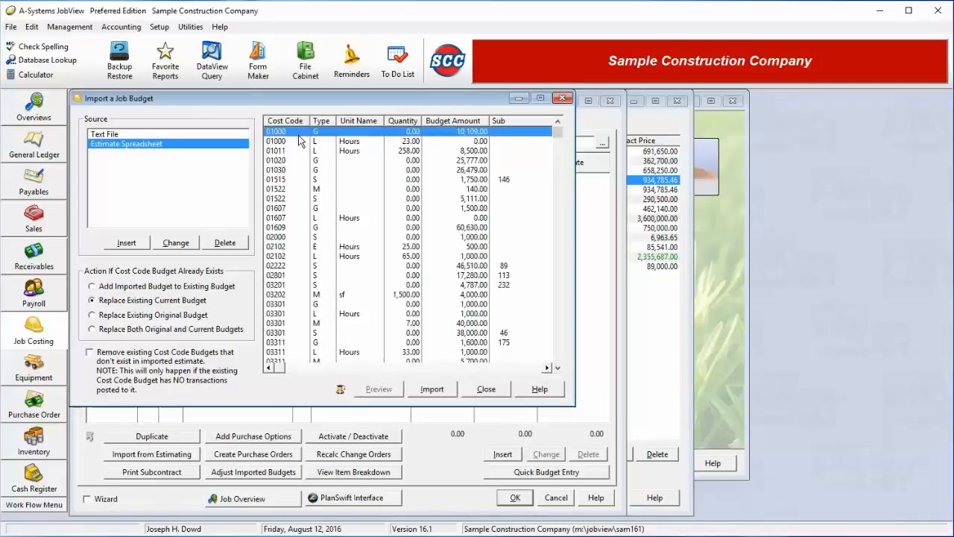
key(Down)
key(Down)
key(Down)
key(Down)
key(Down)
key(Down)
key(Down)
key(Down)
key(Down)
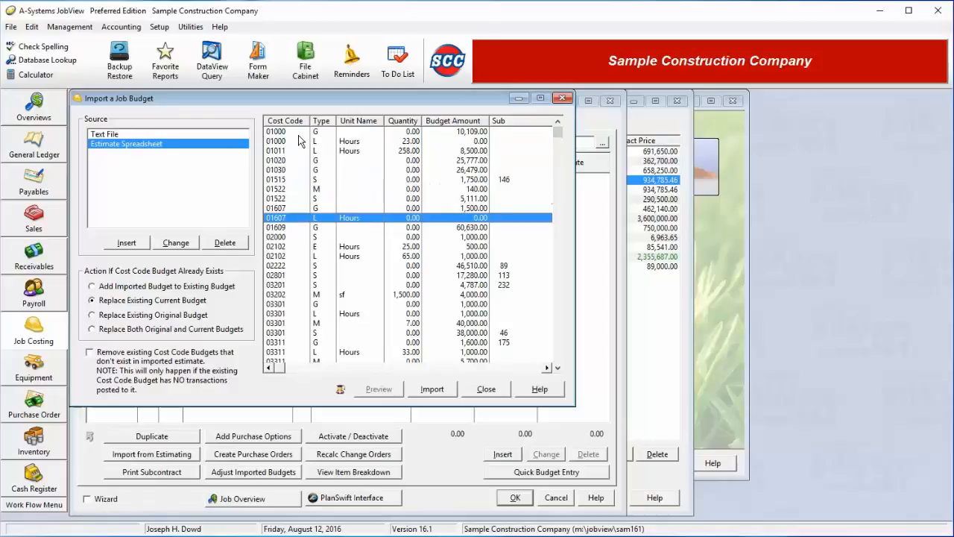
key(Down)
key(Down)
key(Down)
key(Down)
key(Down)
key(Down)
key(Down)
key(Down)
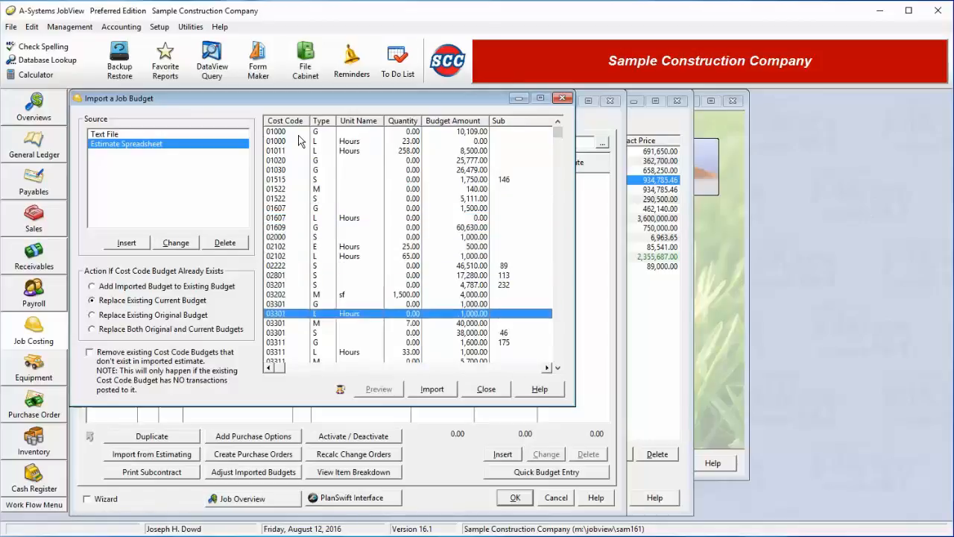
scroll(349, 249, down, 8)
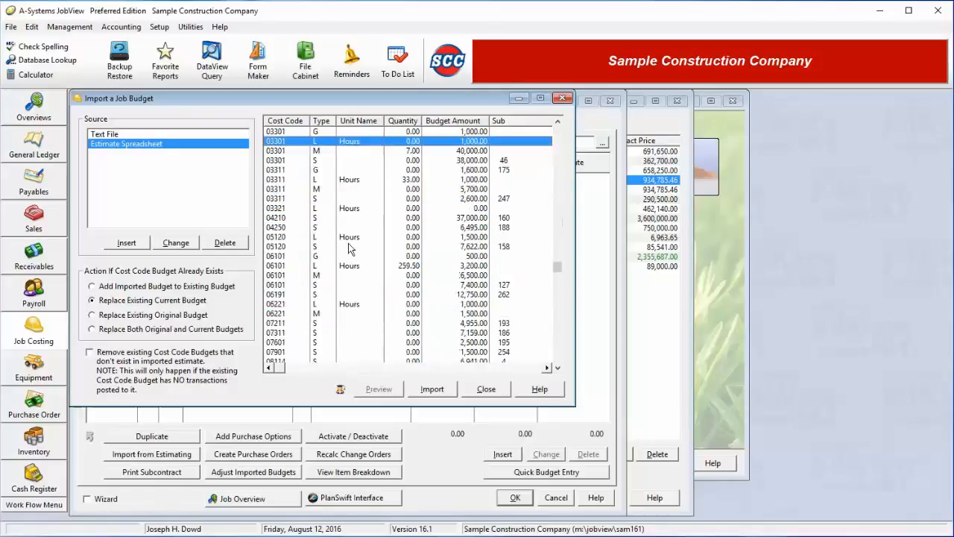
scroll(349, 249, up, 8)
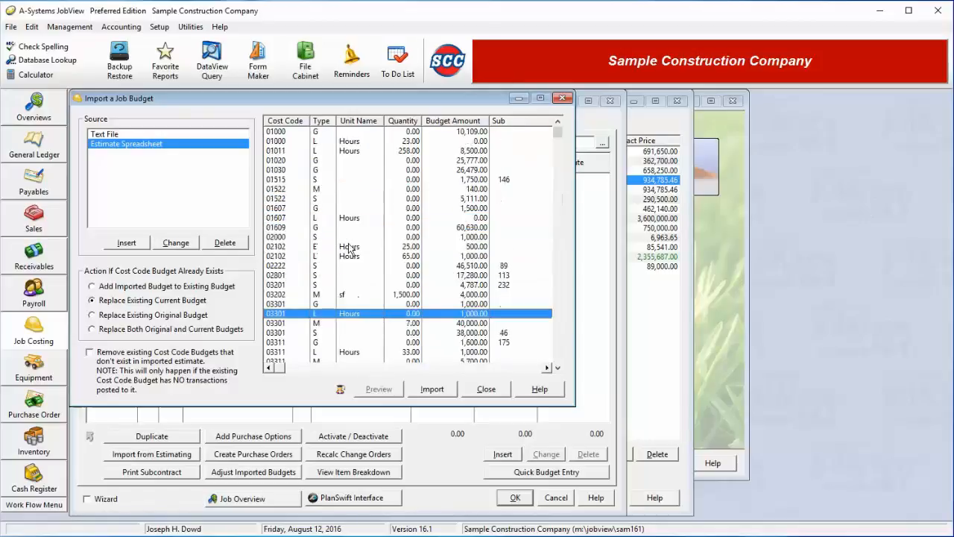
- Import the previewed estimate into the job budget and close the import window
click(434, 388)
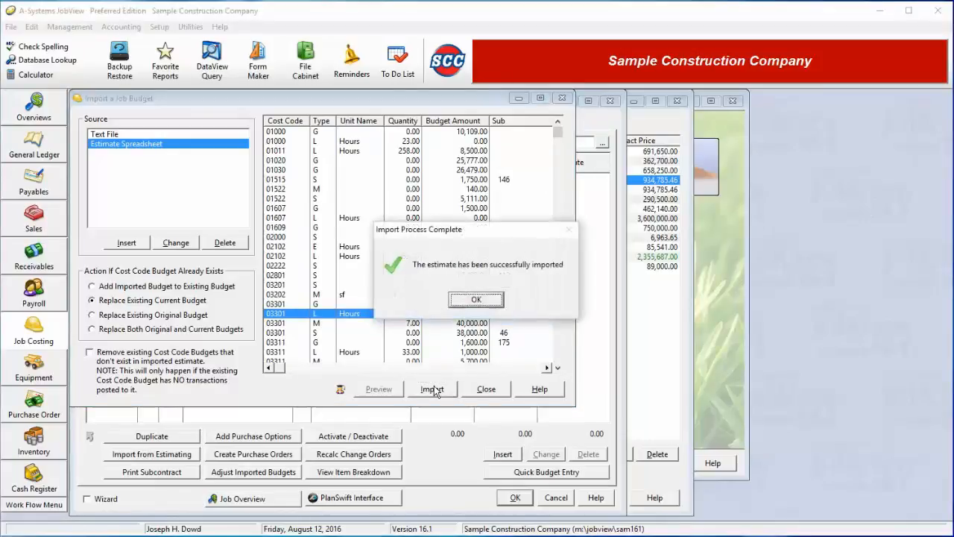
click(477, 300)
click(486, 389)
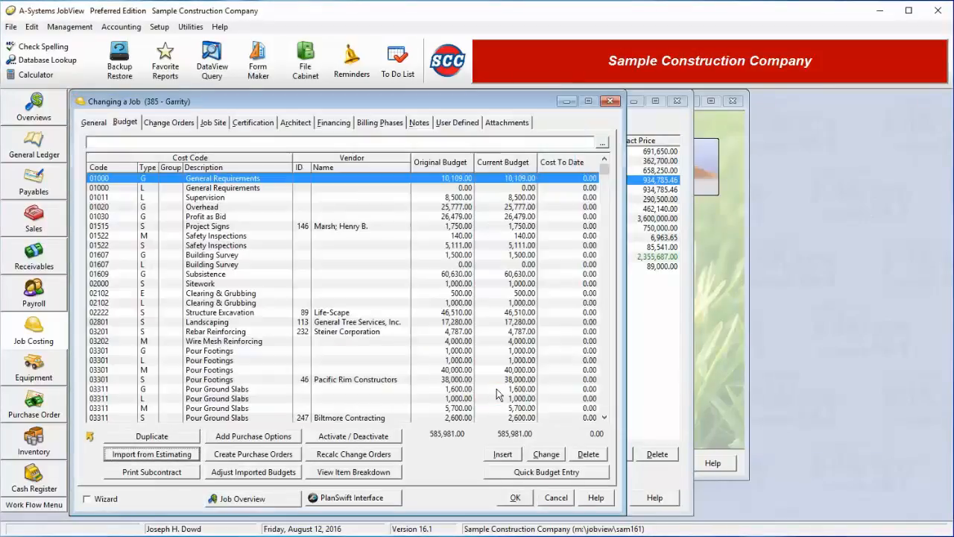
- Review the imported cost code lines in the job's budget and inspect the details of 01515 Project Signs without changing them
click(252, 181)
key(Down)
key(Down)
key(Down)
key(Down)
key(Down)
key(Down)
key(Down)
key(Down)
key(Down)
key(Down)
key(Down)
key(Down)
key(Down)
key(Down)
key(Down)
key(Down)
key(Down)
key(Down)
key(Down)
key(Down)
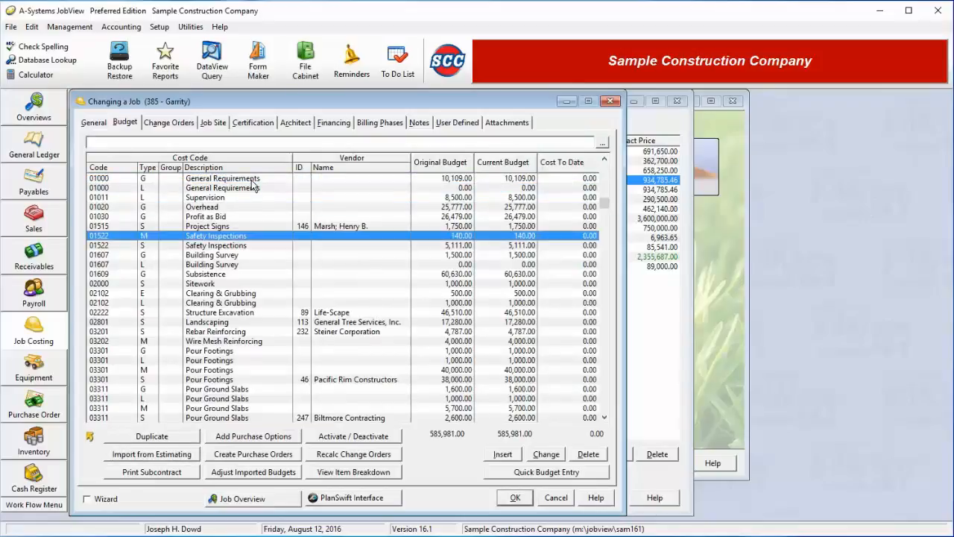
key(Up)
key(Up)
key(Up)
key(Up)
key(Up)
key(Up)
key(Up)
key(Up)
key(Up)
key(Up)
key(Up)
key(Up)
key(Up)
key(Up)
key(Up)
key(Up)
key(Up)
key(Up)
key(Up)
key(Up)
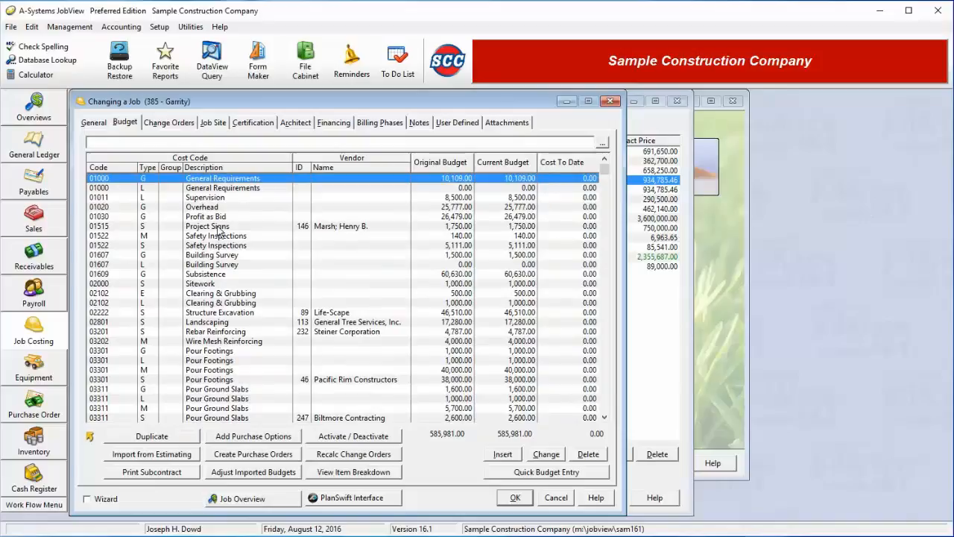
double_click(219, 226)
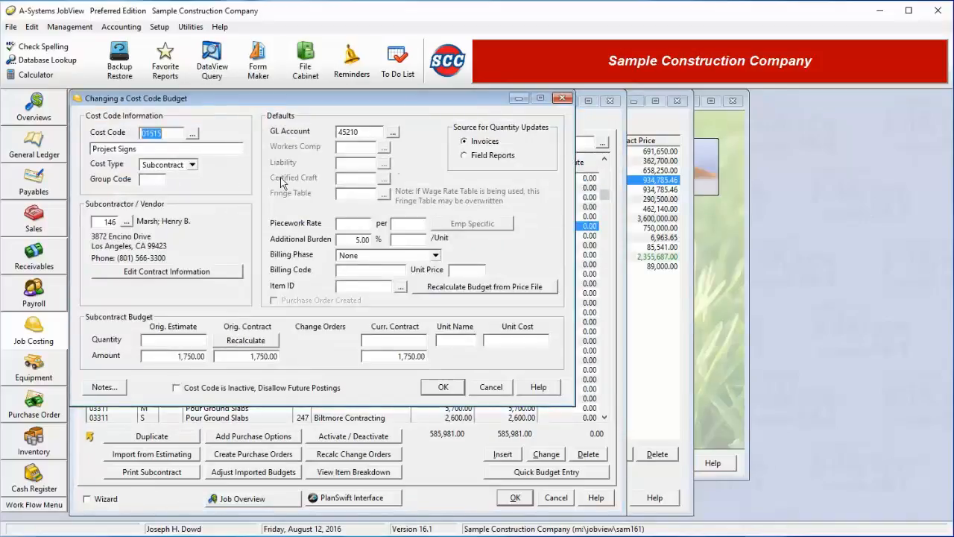
click(506, 392)
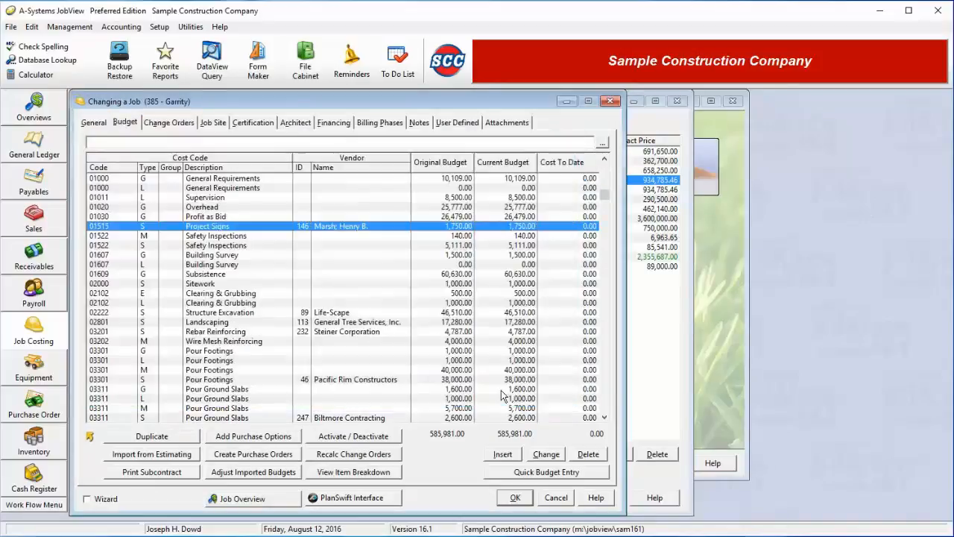
- Save the job with its imported budget, accepting the mismatch between the contract amount and the billing phases
click(516, 498)
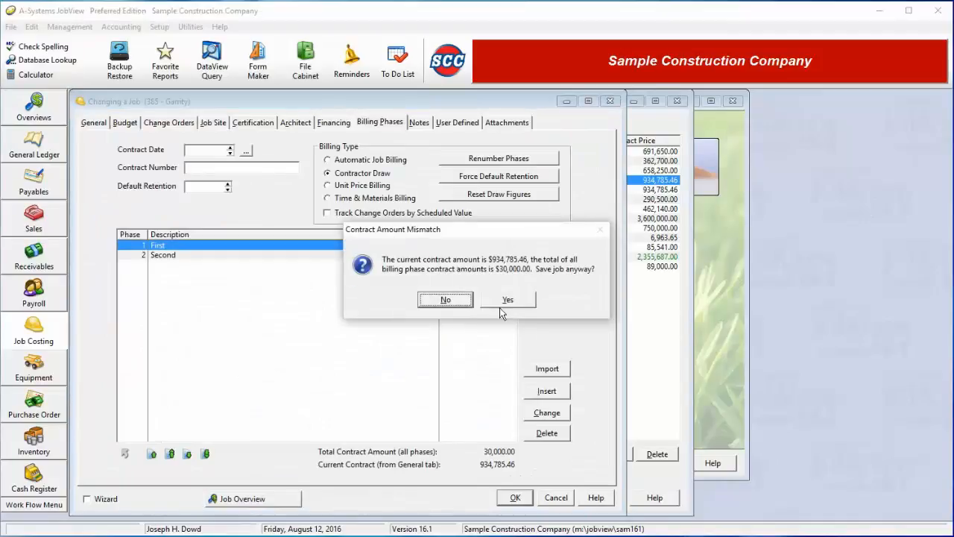
click(507, 299)
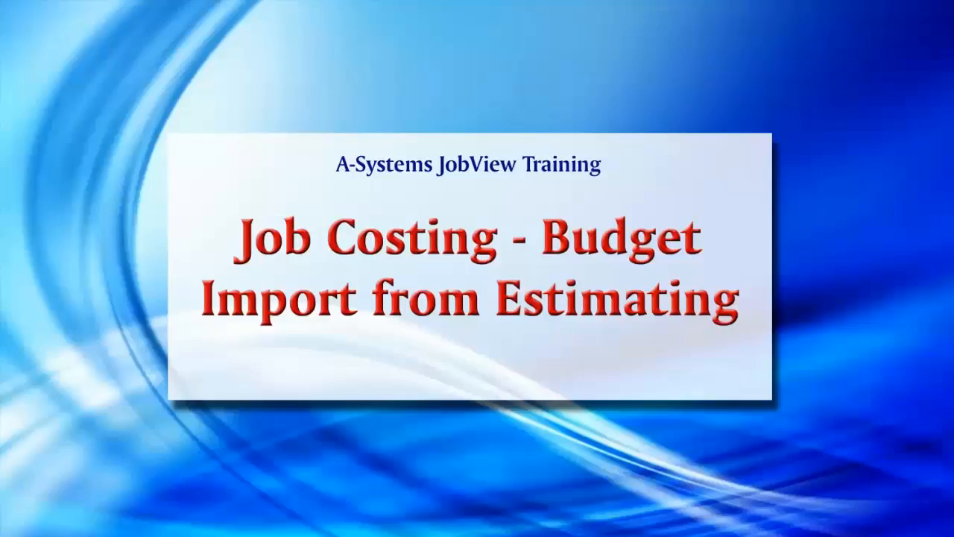